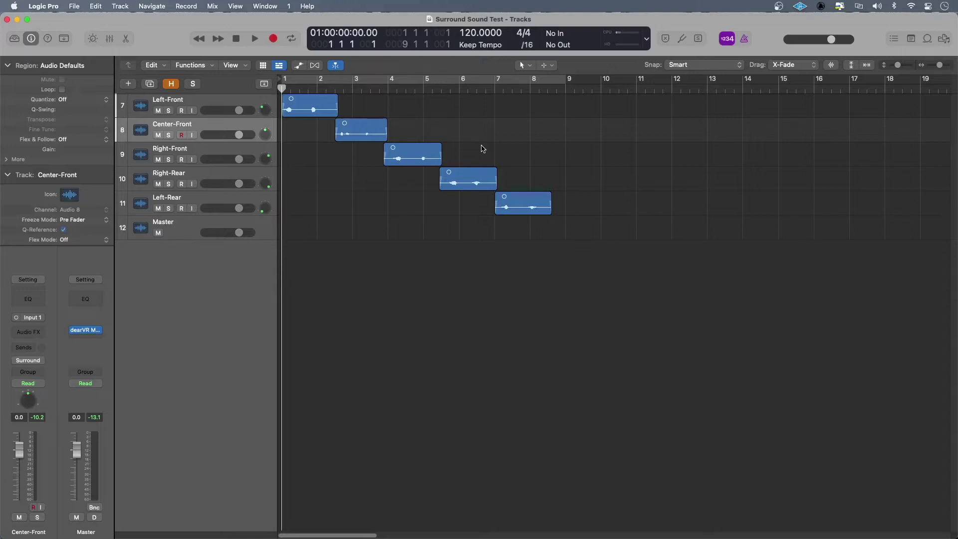
# Open the Master channel's dearVR Monitor plugin, set to 5.1 ITU and Mix Room A.
pyautogui.click(85, 329)
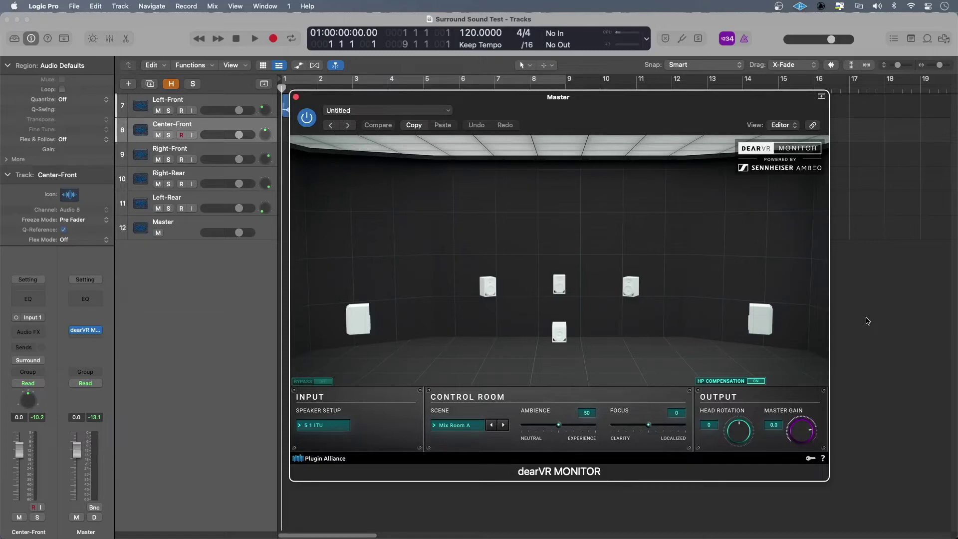
pyautogui.click(718, 381)
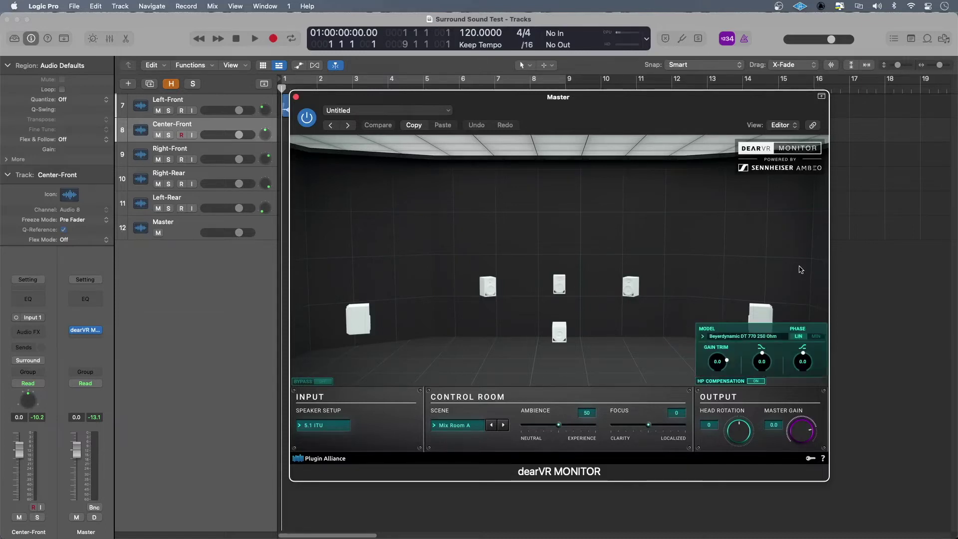
pyautogui.click(752, 336)
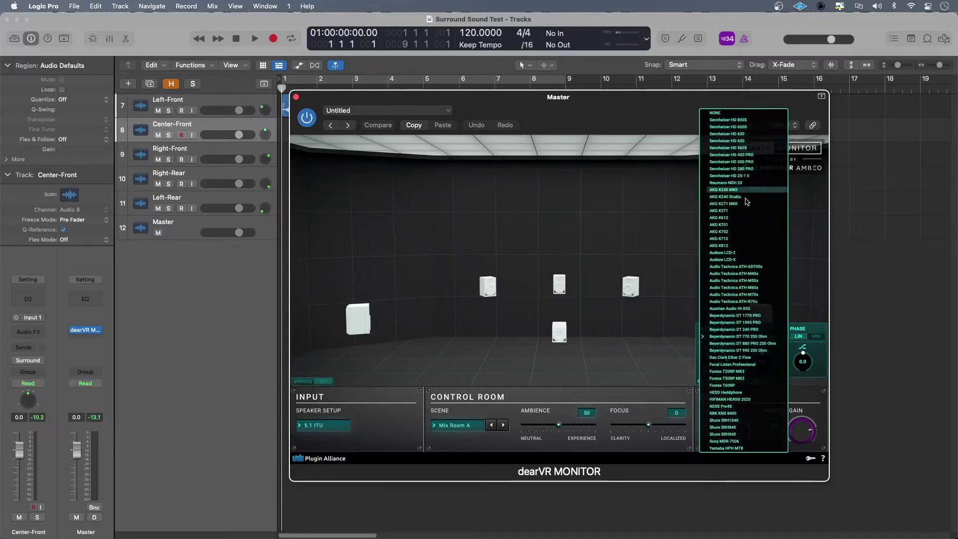
pyautogui.click(814, 372)
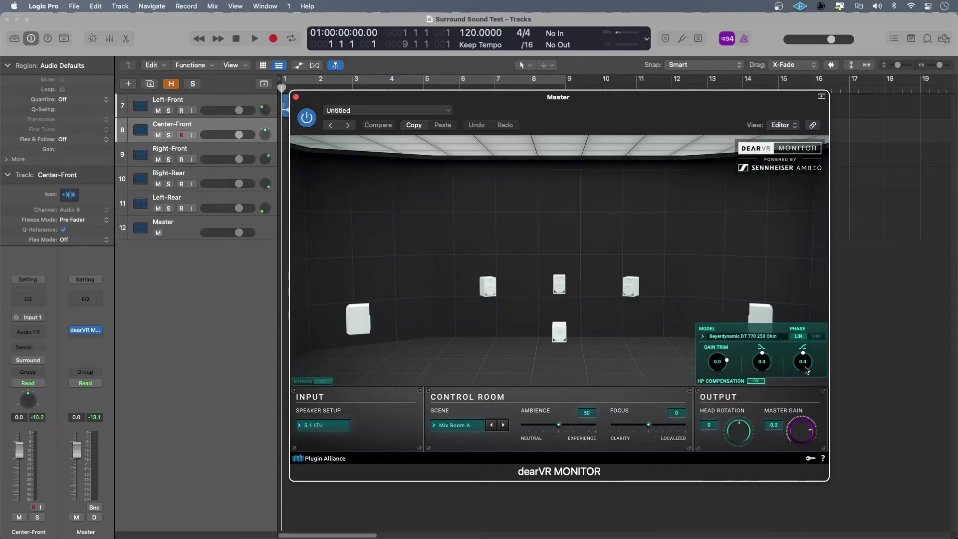
pyautogui.click(718, 382)
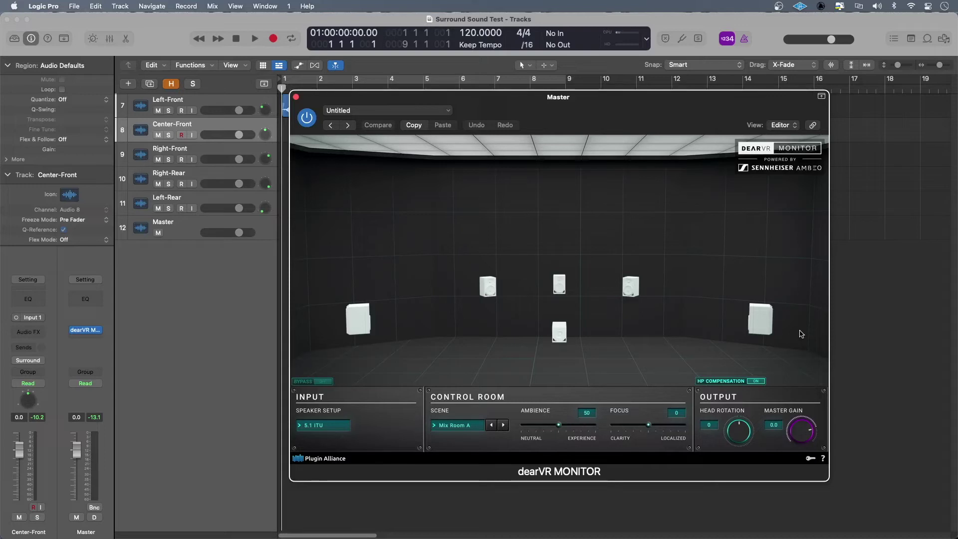
# Open the Speaker Setup list and close it without changes, keeping 5.1 ITU input.
pyautogui.click(322, 428)
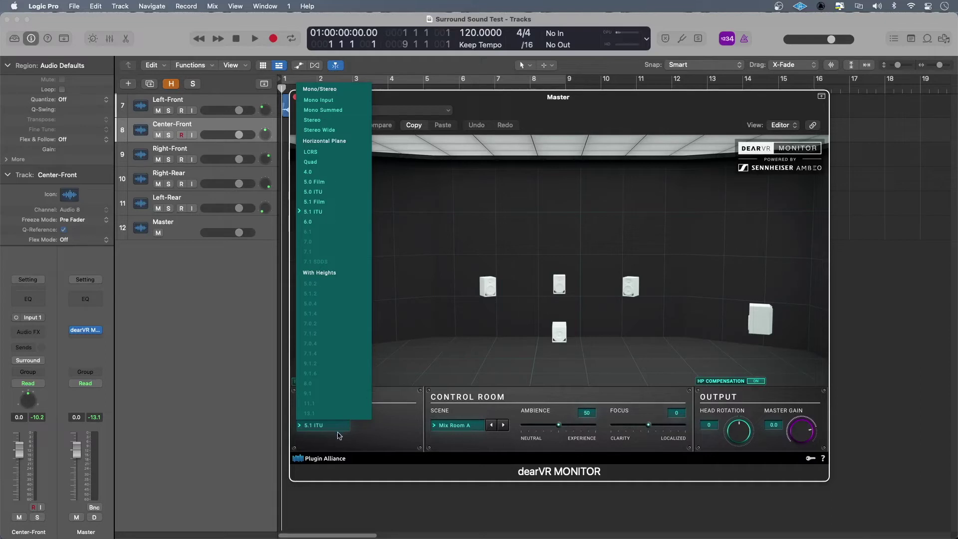
pyautogui.click(317, 428)
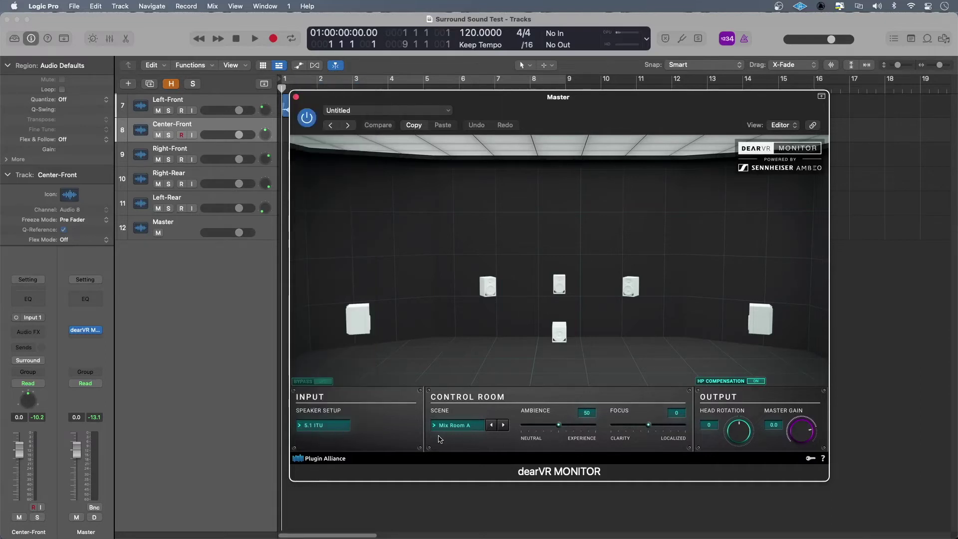
# Open the SCENE dropdown listing Mix and Check rooms, with Mix Room A still applied.
pyautogui.click(452, 428)
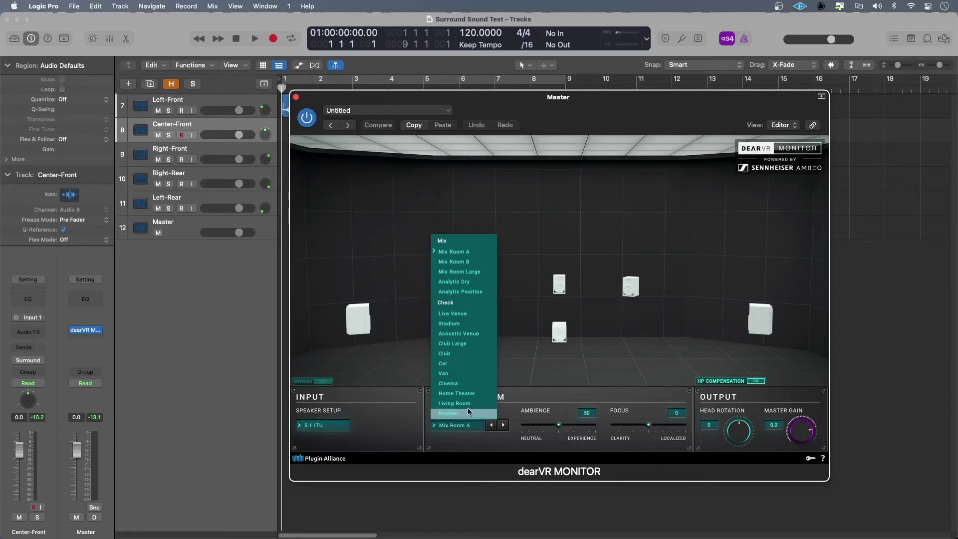
# Keep Mix Room A, try turning Head Rotation toward 40, then close the dearVR Monitor window.
pyautogui.click(461, 427)
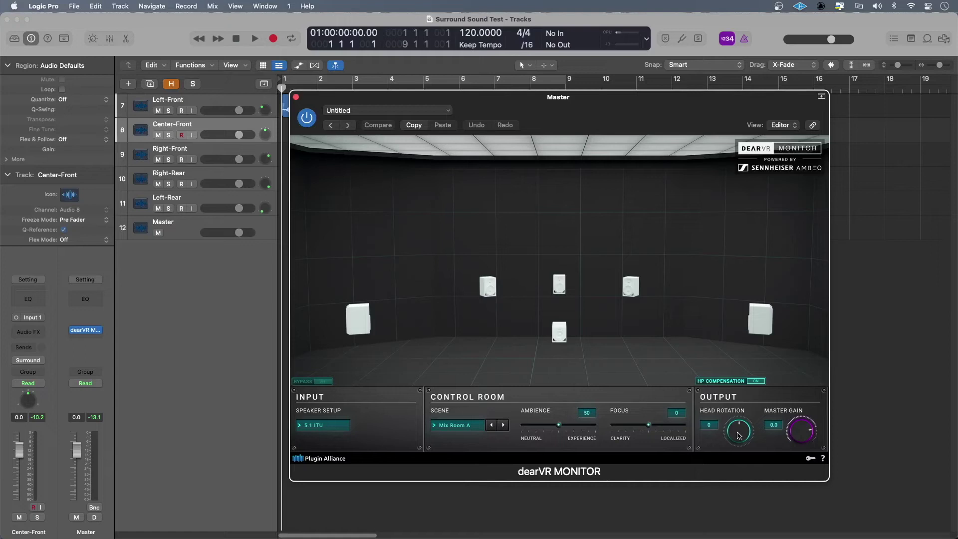
pyautogui.moveTo(738, 436)
pyautogui.mouseDown()
pyautogui.moveTo(740, 424)
pyautogui.moveTo(731, 443)
pyautogui.moveTo(737, 434)
pyautogui.mouseUp()
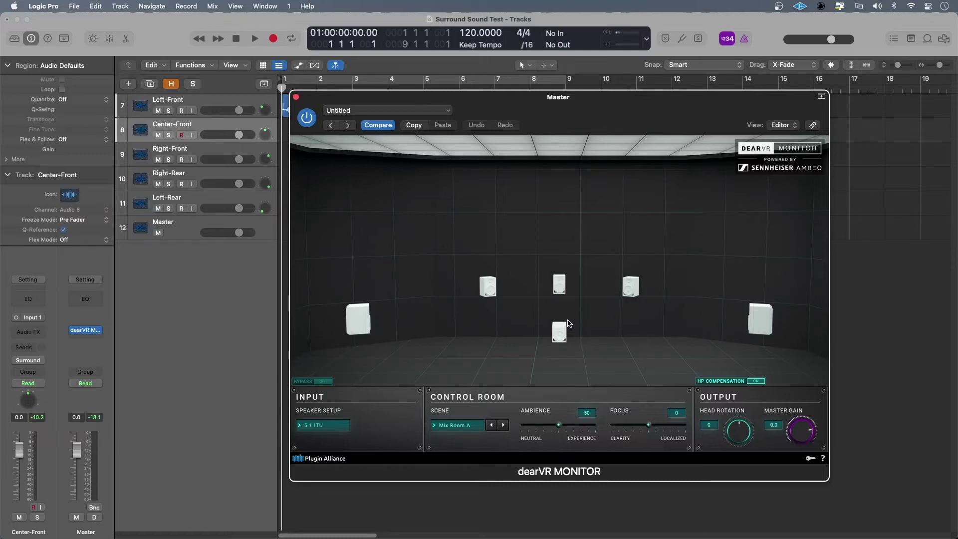
pyautogui.click(296, 97)
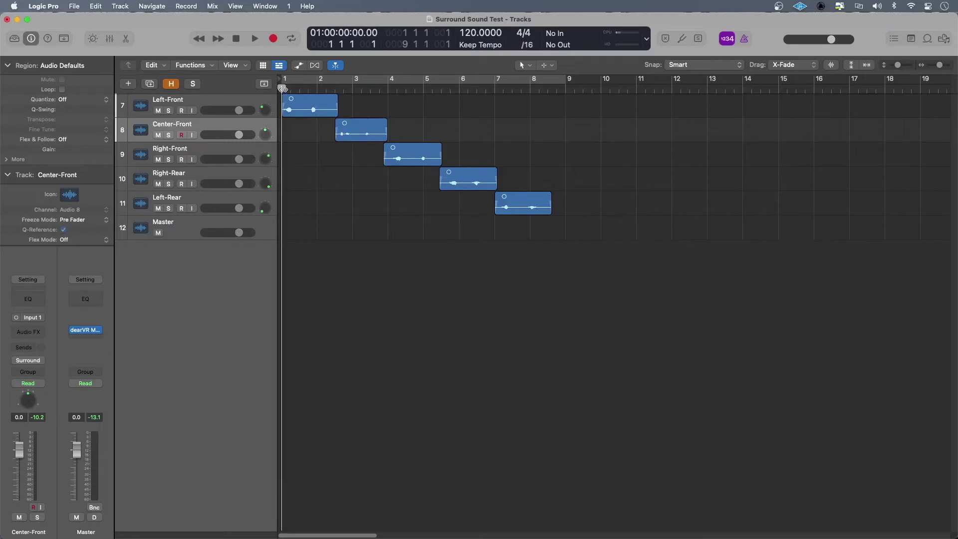
# Play all five staggered surround regions binaurally, stopping after the Left-Rear region near bar 9.
pyautogui.press('space')
pyautogui.press('space')
pyautogui.click(256, 38)
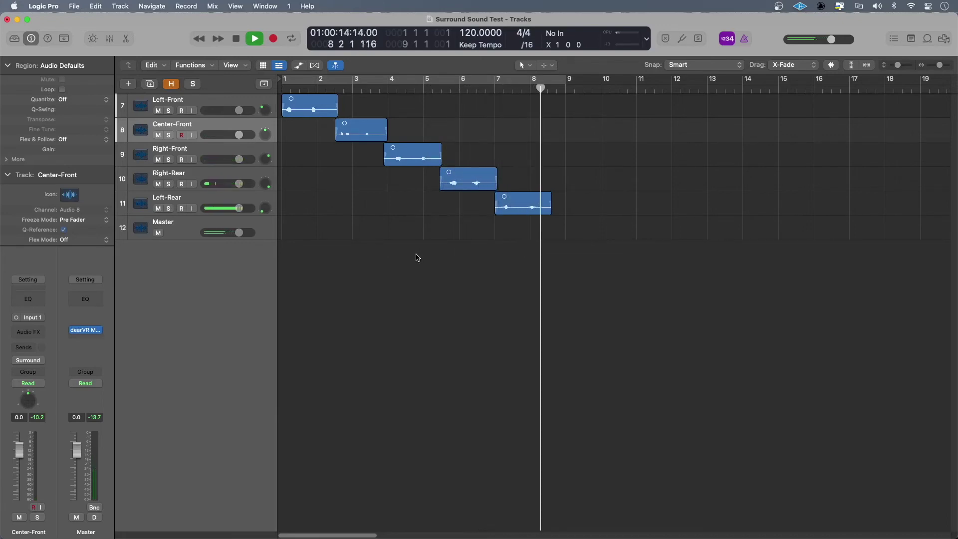
pyautogui.press('space')
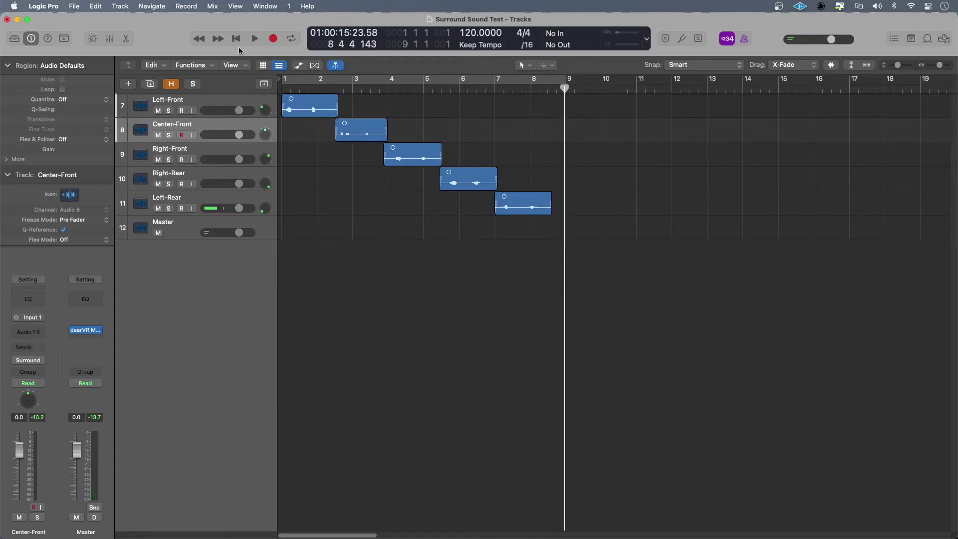
# Replay the surround regions from bar 1 through Right-Rear and Left-Rear, then rewind to bar 1.
pyautogui.click(236, 38)
pyautogui.moveTo(71, 334)
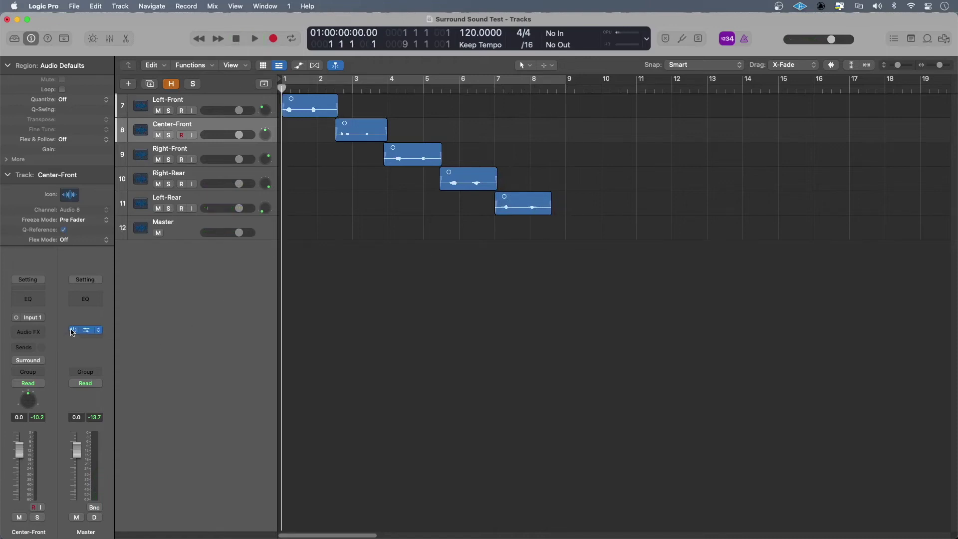
pyautogui.click(255, 39)
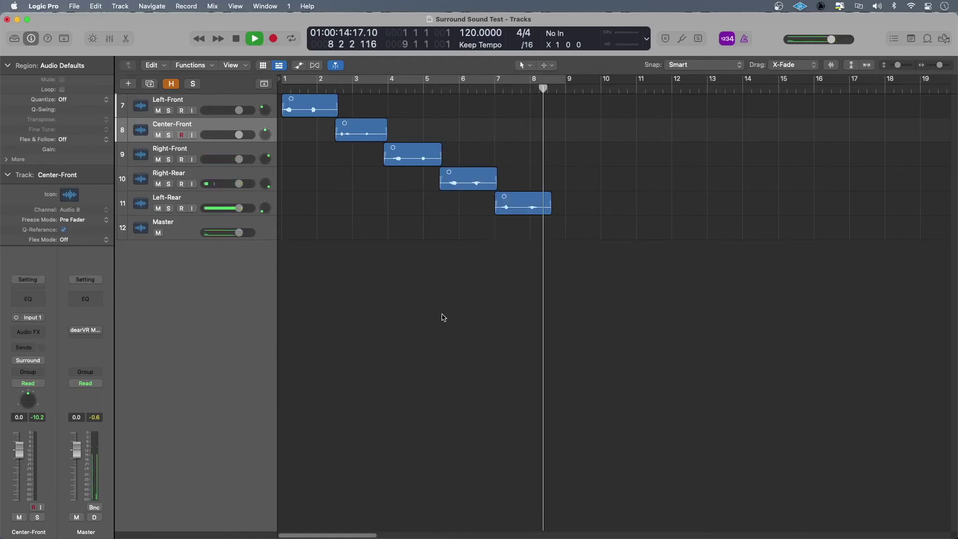
pyautogui.press('space')
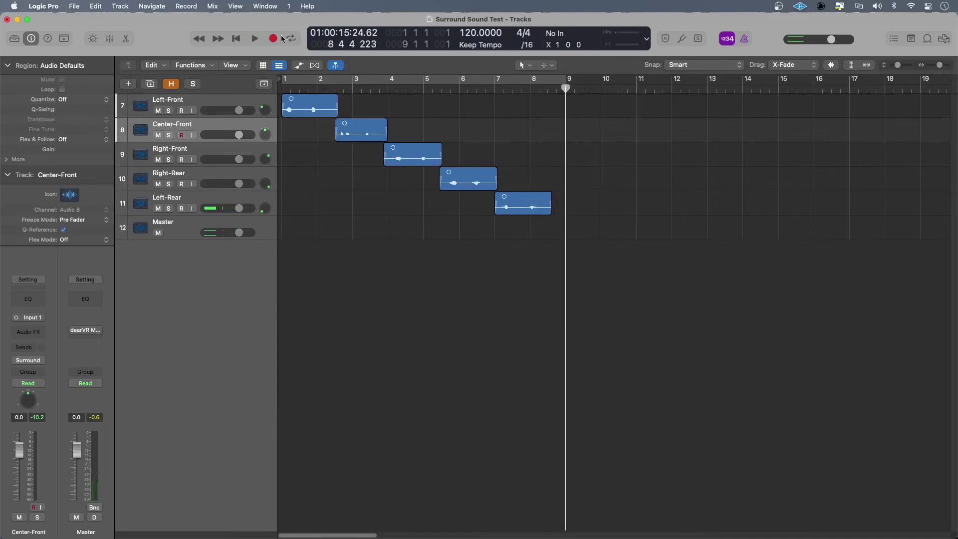
pyautogui.click(235, 41)
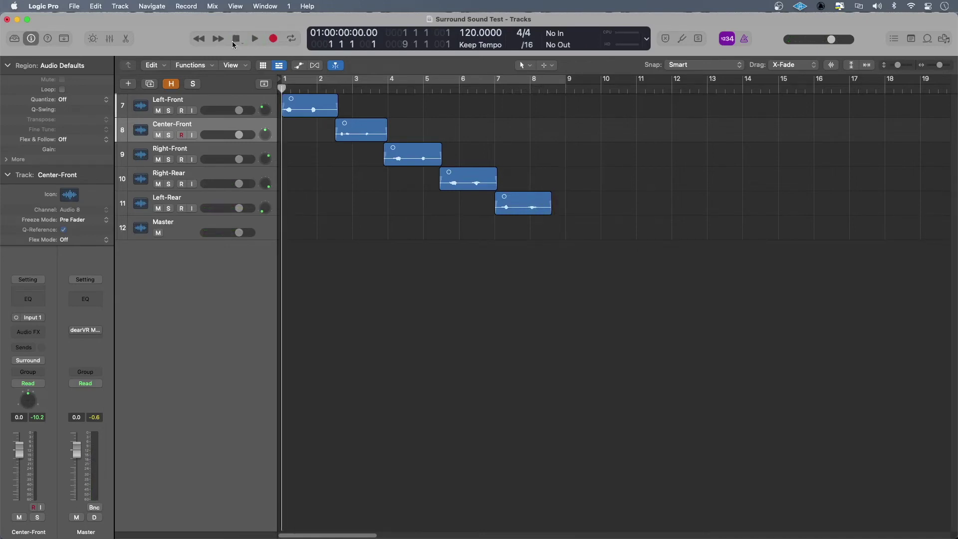
# Open the Center-Front Surround Panner at angle 0.0°, diversity 0.00, and move its window higher.
pyautogui.doubleClick(265, 135)
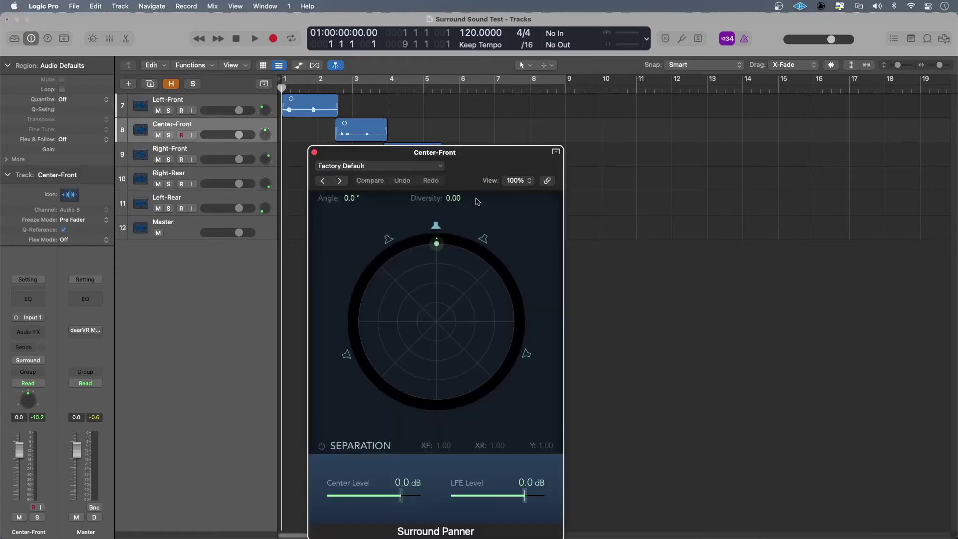
pyautogui.moveTo(478, 166); pyautogui.dragTo(503, 93)
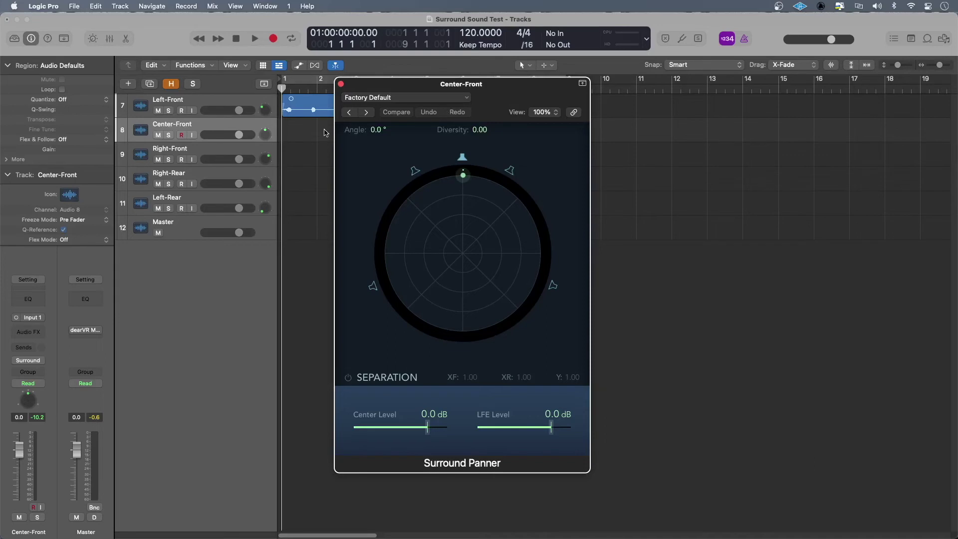
# Confirm Center-Front's output stays on Surround in the mixer, then hide the mixer and centre the panner.
pyautogui.press('x')
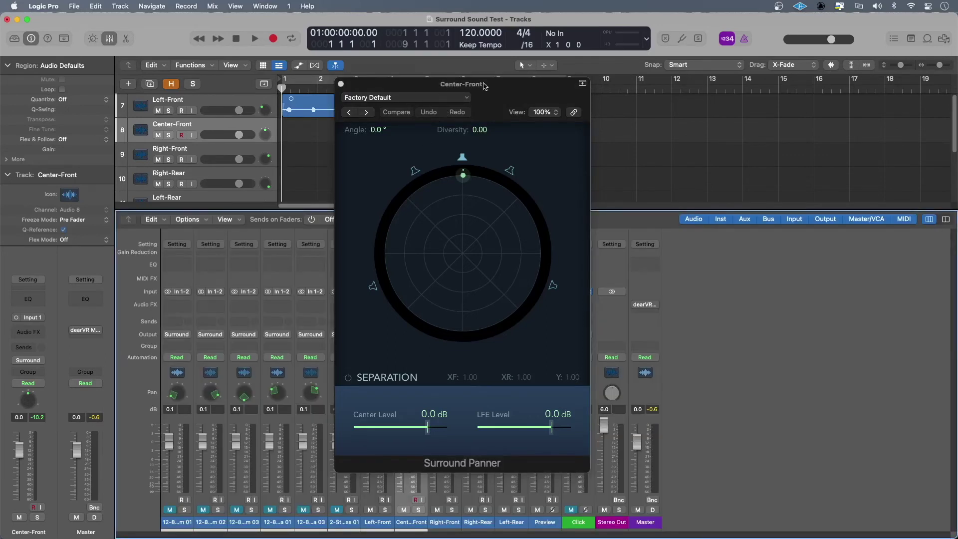
pyautogui.moveTo(494, 88); pyautogui.dragTo(798, 134)
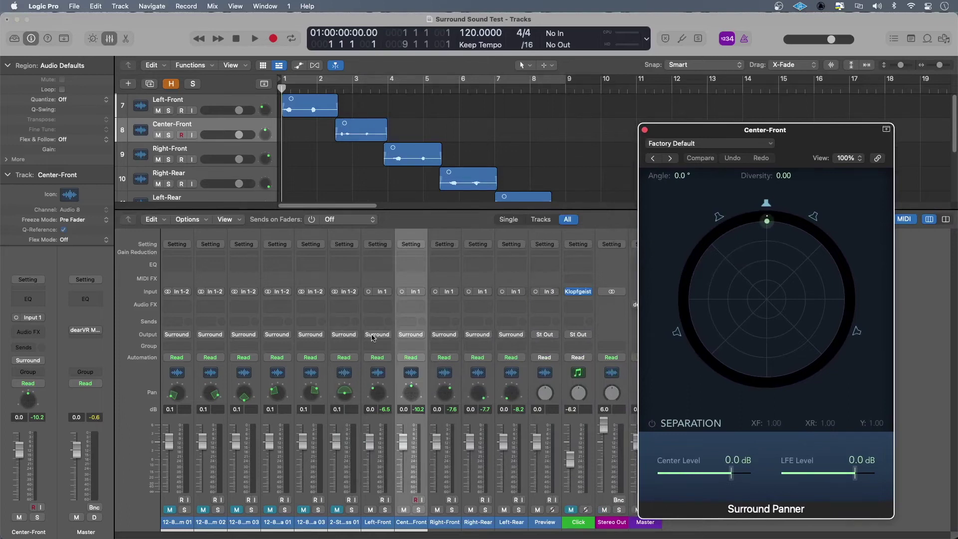
pyautogui.click(405, 338)
pyautogui.moveTo(458, 369)
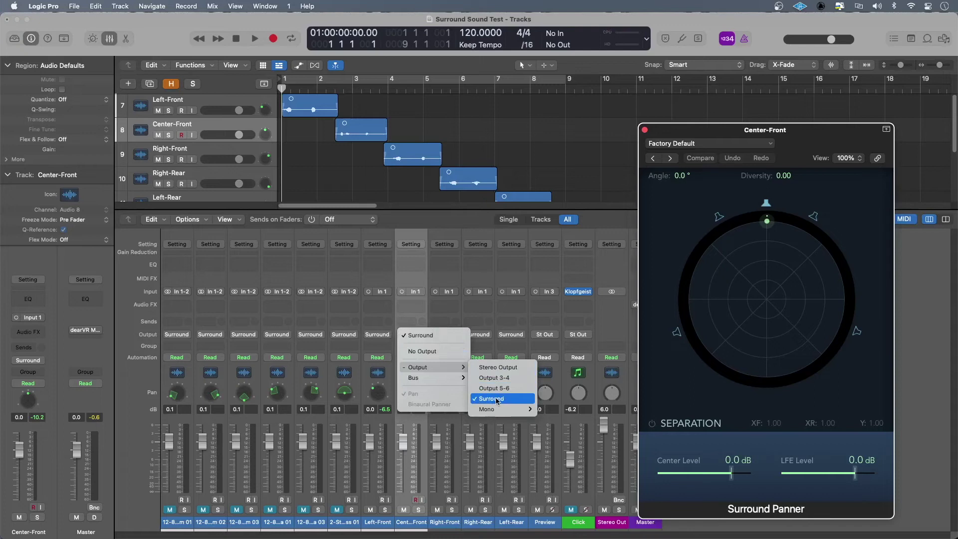
pyautogui.click(458, 227)
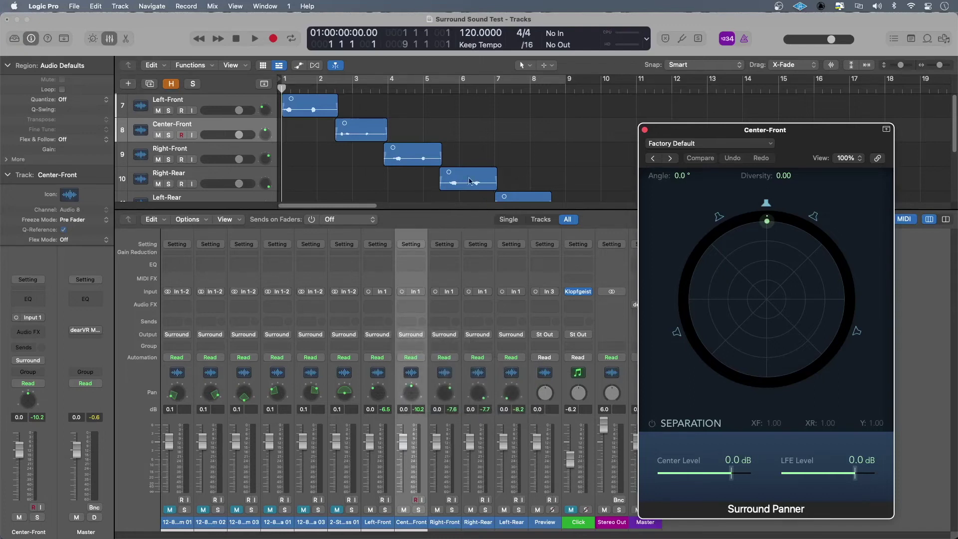
pyautogui.press('x')
pyautogui.moveTo(691, 134); pyautogui.dragTo(394, 106)
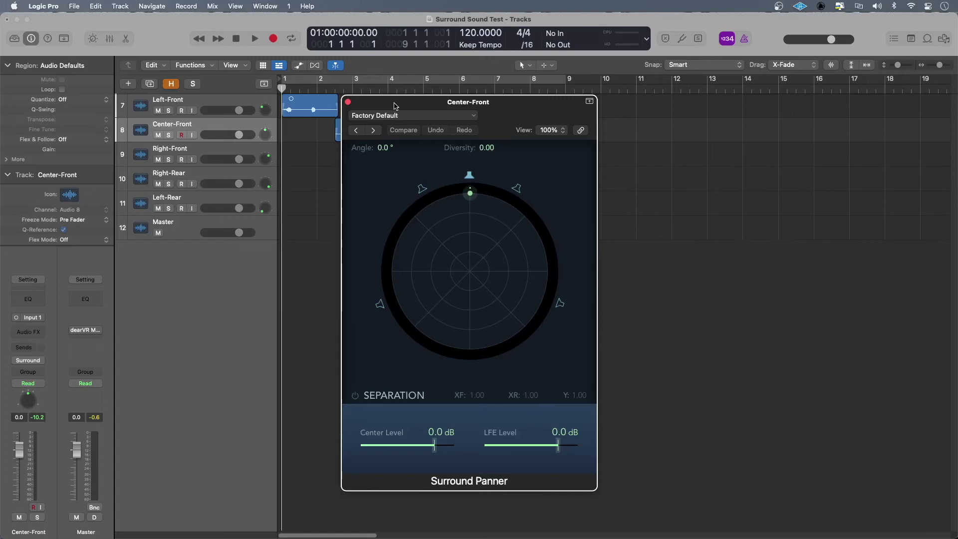
# Move the Center-Front sound toward the centre and back, then close its Surround Panner.
pyautogui.moveTo(397, 107); pyautogui.dragTo(390, 93)
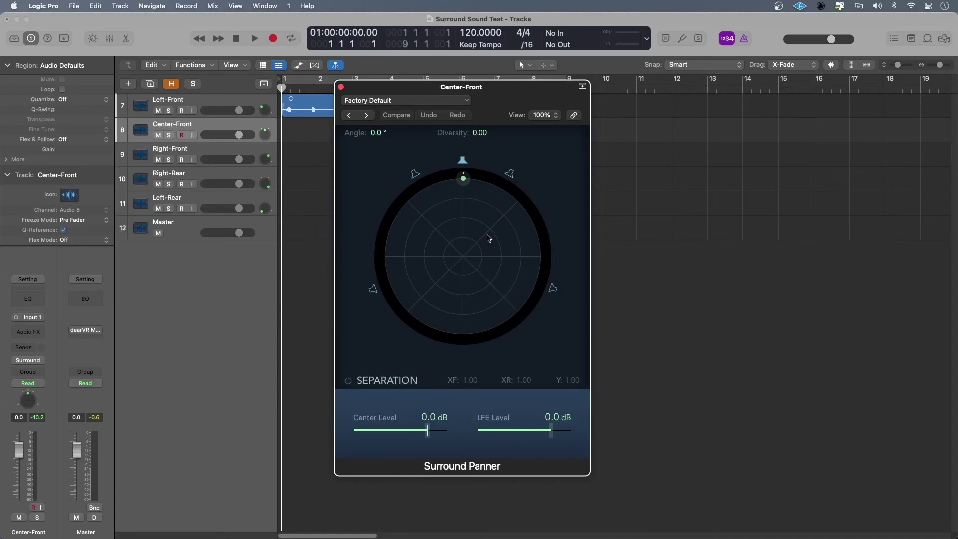
pyautogui.click(510, 175)
pyautogui.moveTo(463, 184)
pyautogui.mouseDown()
pyautogui.moveTo(464, 209)
pyautogui.moveTo(474, 209)
pyautogui.moveTo(463, 178)
pyautogui.mouseUp()
pyautogui.click(341, 88)
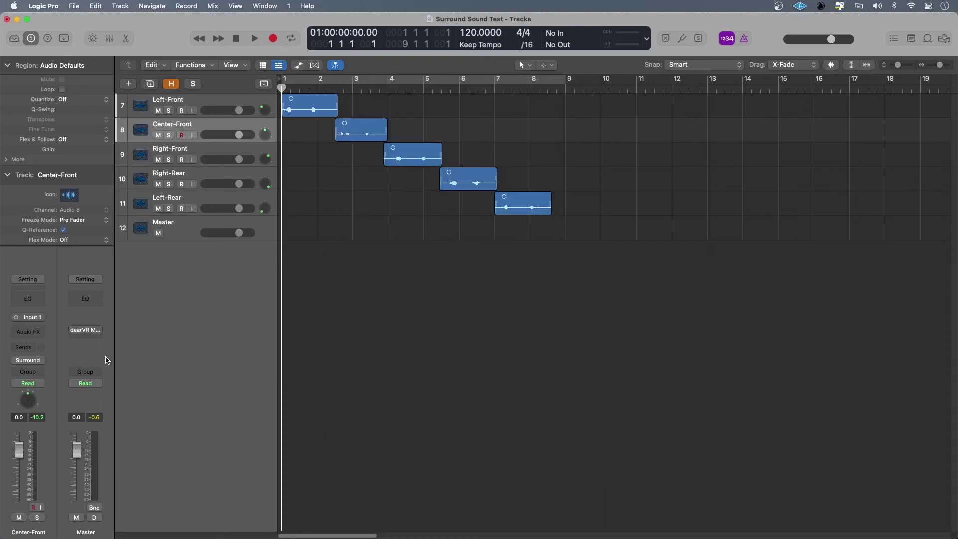
# Switch the Master dearVR Monitor scene from Mix Room A to Cinema and close its window.
pyautogui.moveTo(85, 330)
pyautogui.click(86, 329)
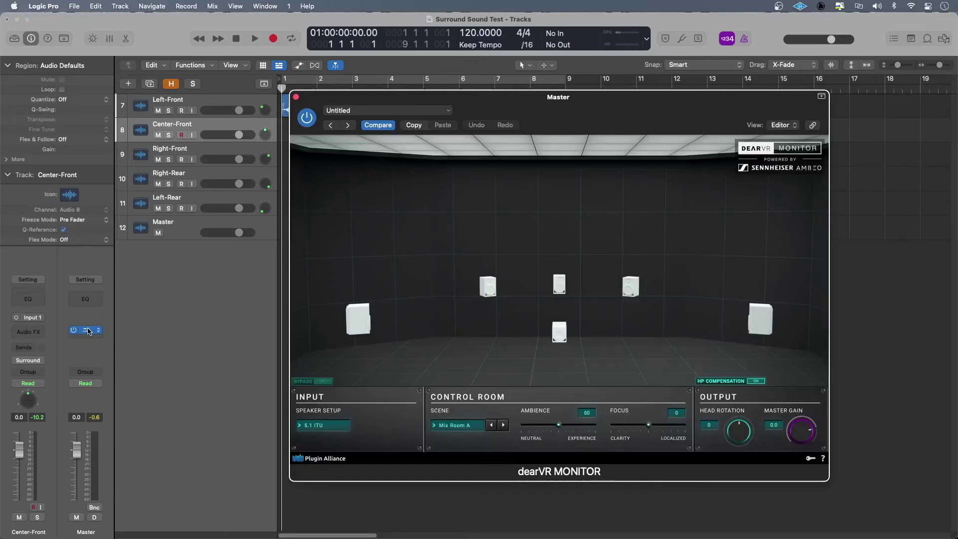
pyautogui.click(452, 430)
pyautogui.click(467, 389)
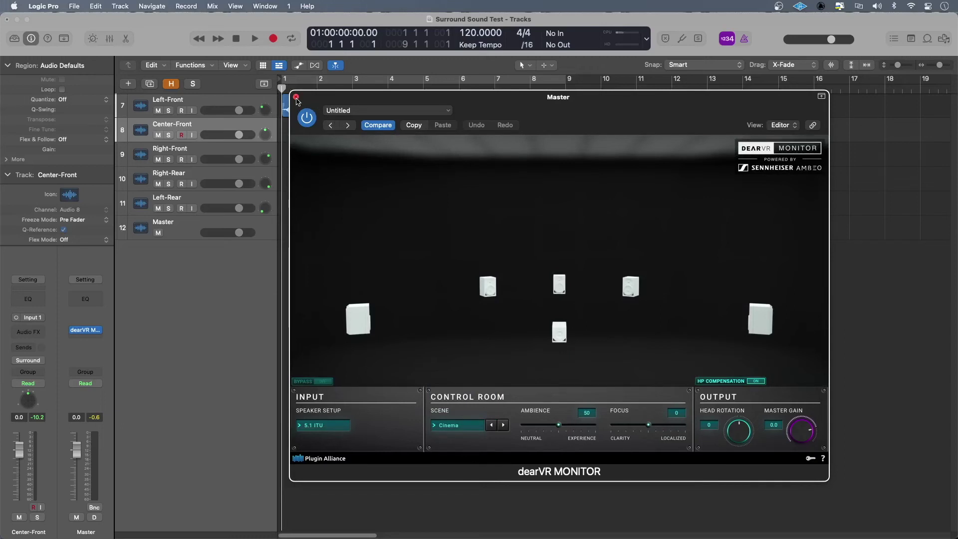
pyautogui.click(296, 97)
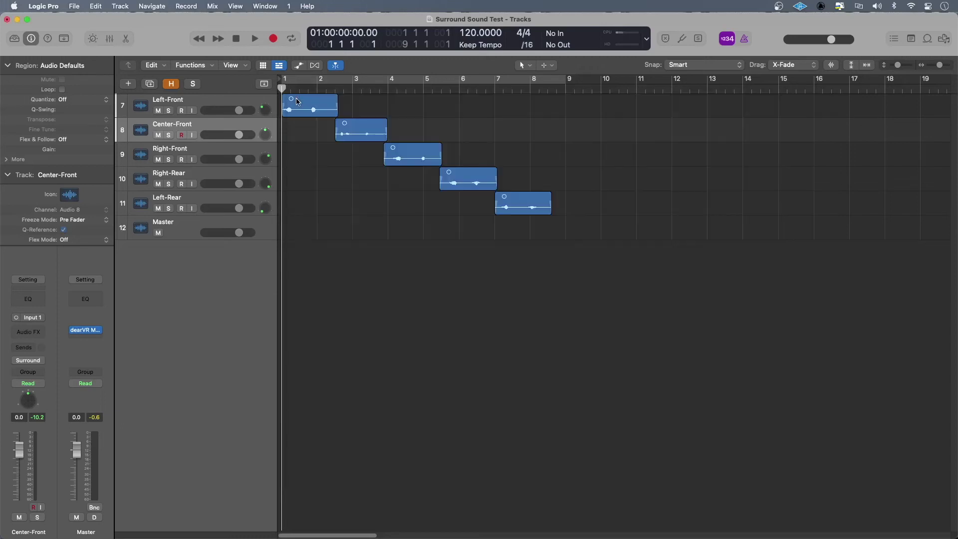
pyautogui.click(251, 40)
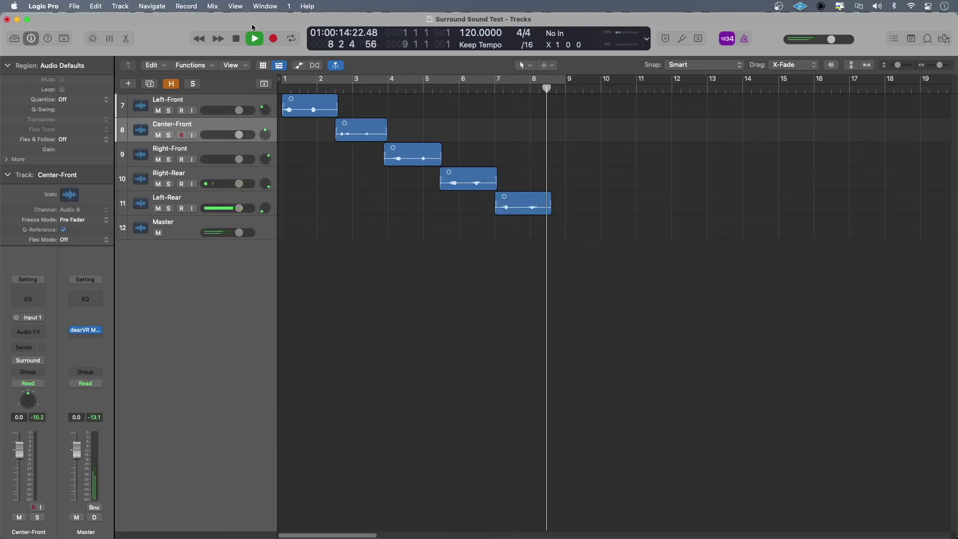
pyautogui.press('space')
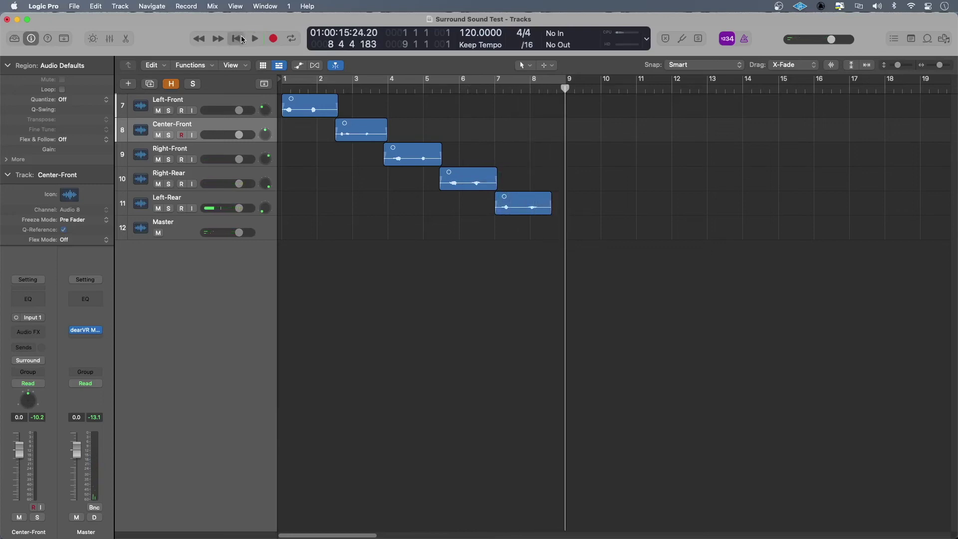
pyautogui.click(237, 39)
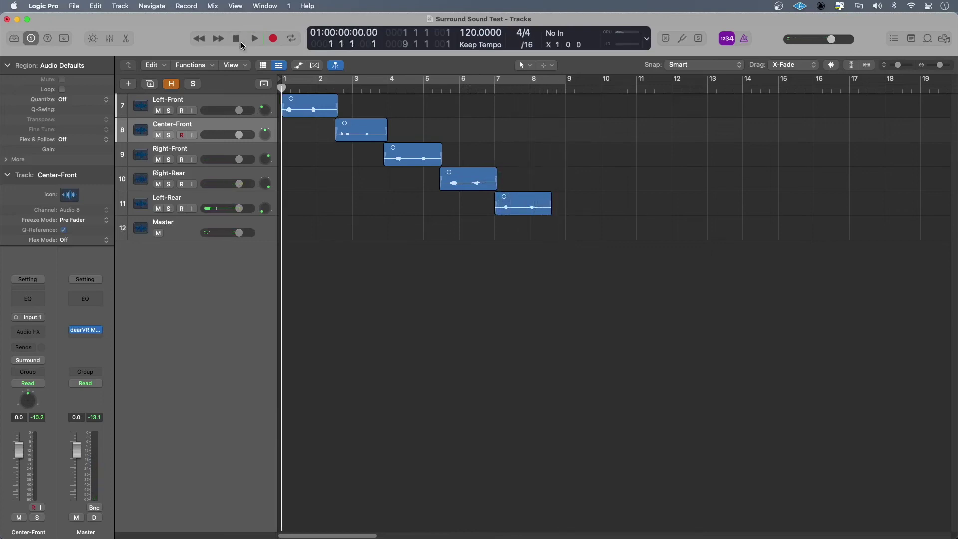
# Open the Master's dearVR Monitor and switch its room scene from Cinema to Mix Room A.
pyautogui.click(87, 329)
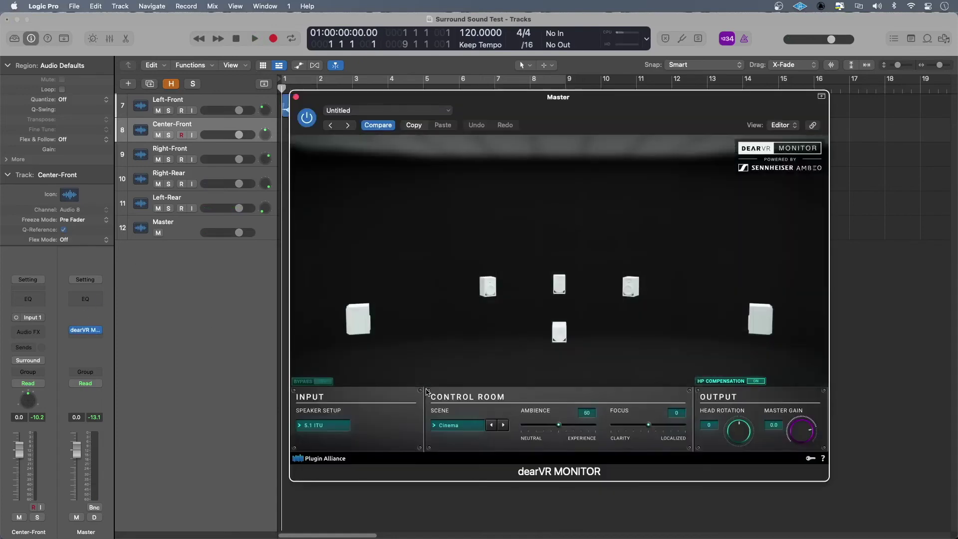
pyautogui.click(455, 427)
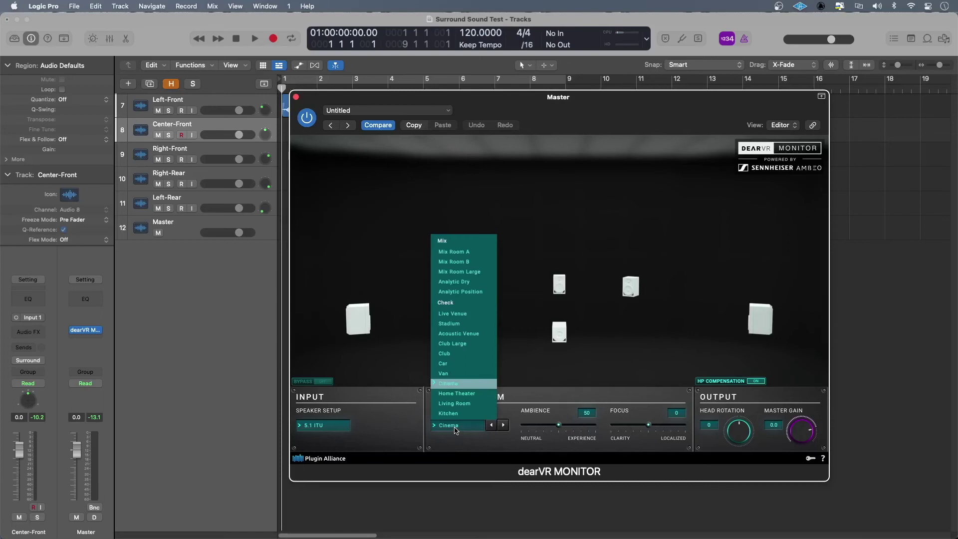
pyautogui.click(470, 251)
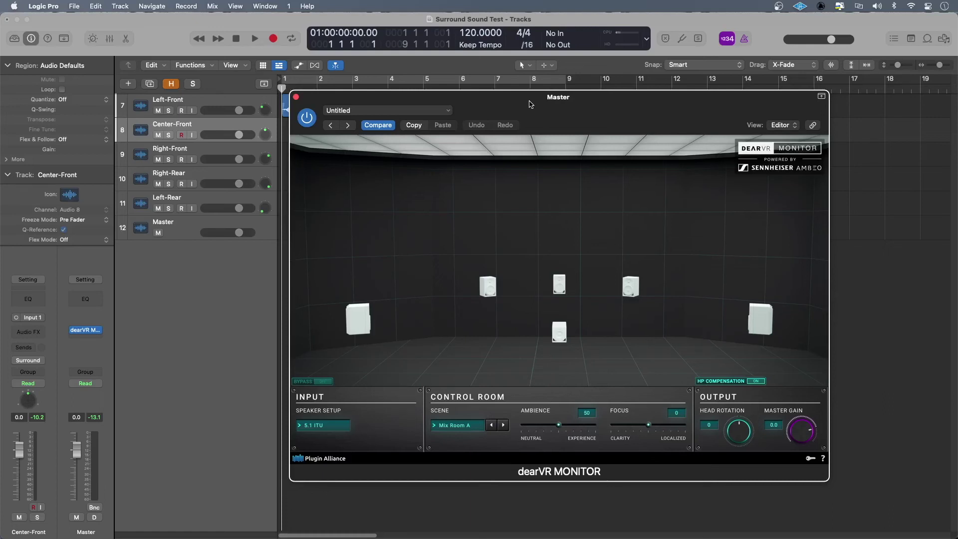
pyautogui.click(461, 426)
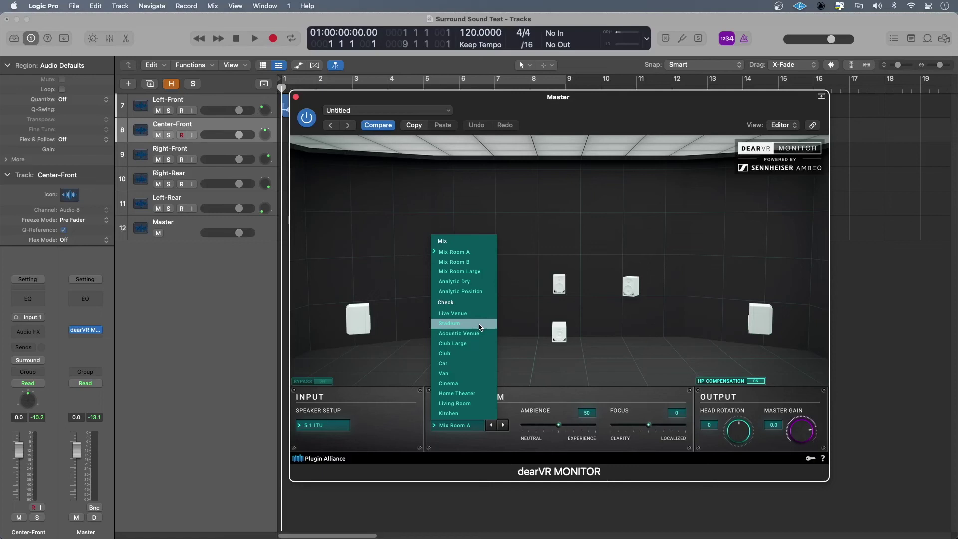
# Set the dearVR Monitor scene to Club Large, return it to Mix Room A, and close the window.
pyautogui.click(480, 345)
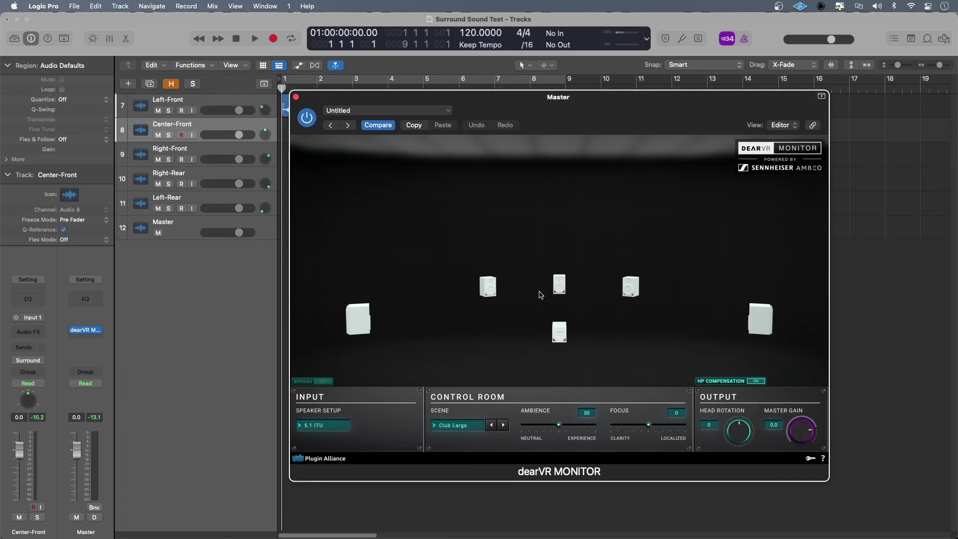
pyautogui.click(459, 429)
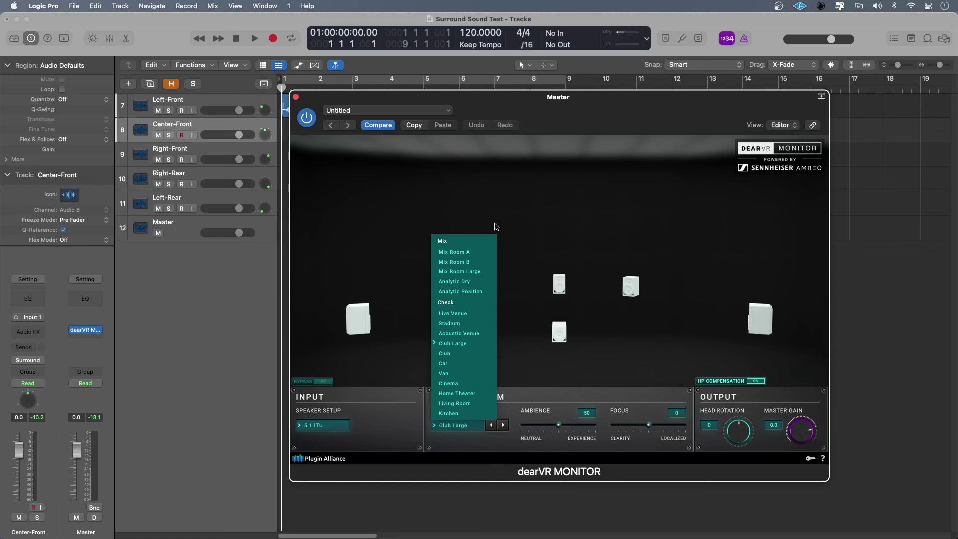
pyautogui.click(471, 253)
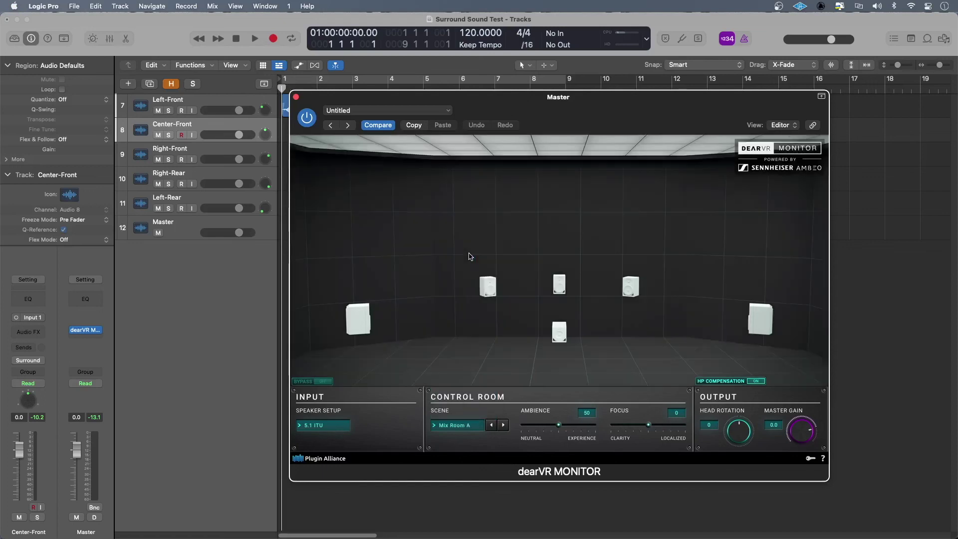
pyautogui.click(295, 97)
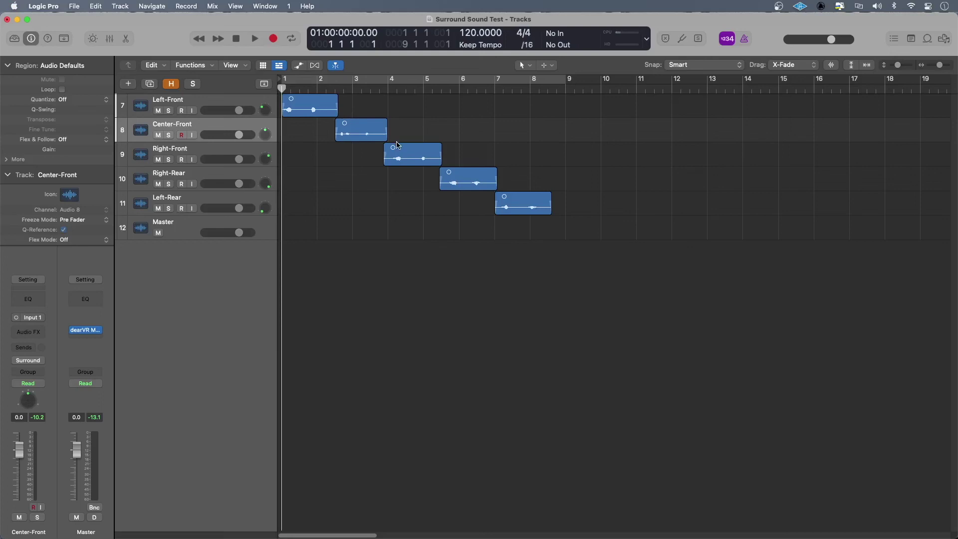
# Reopen the Master channel's dearVR Monitor to confirm 5.1 ITU with Mix Room A is still applied.
pyautogui.click(89, 332)
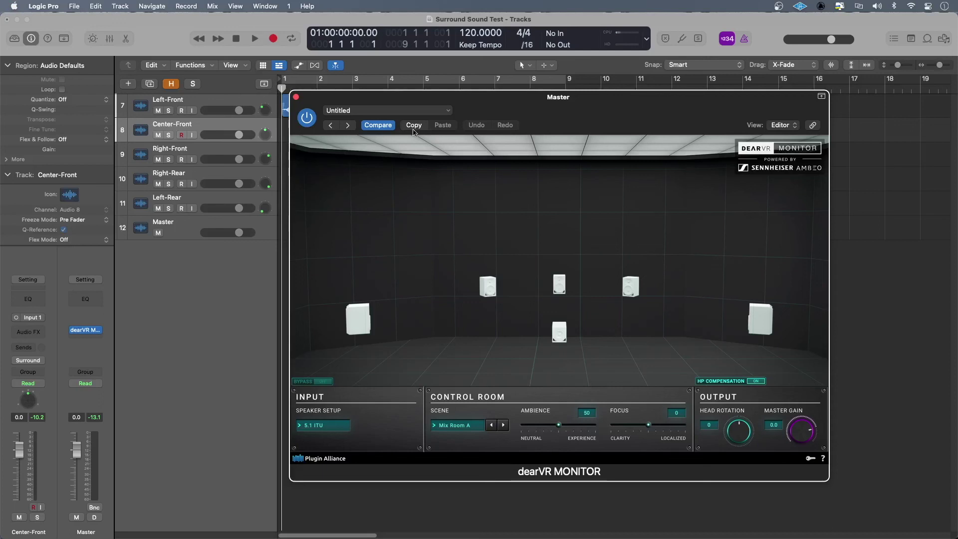
pyautogui.click(297, 98)
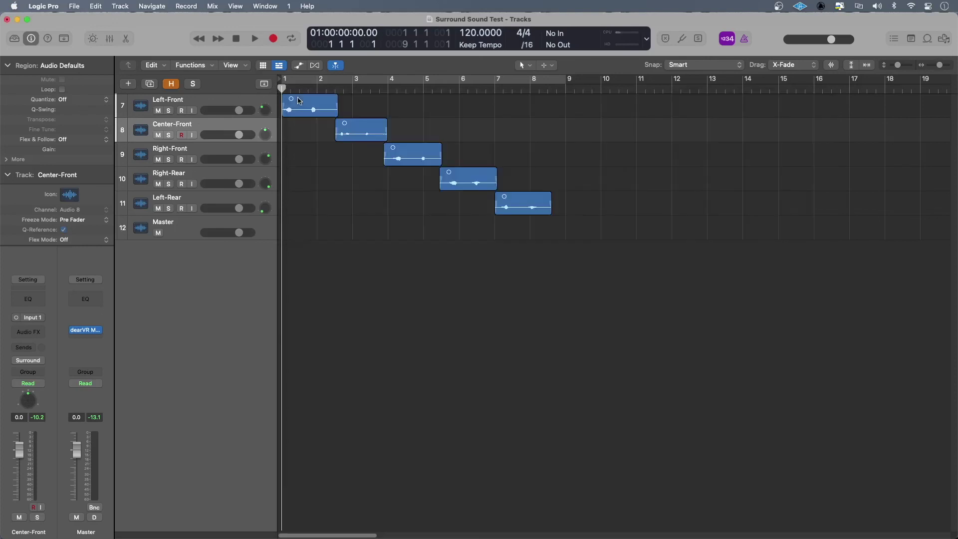